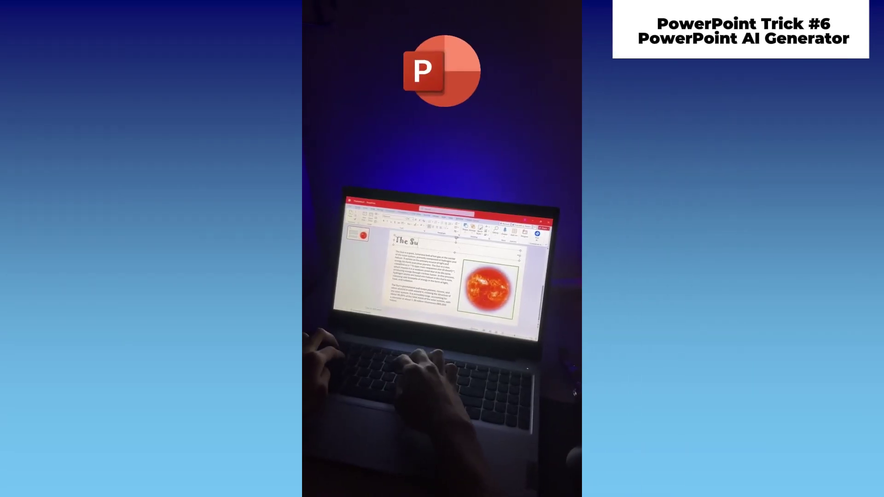
- Generate a new Plus AI presentation from the uploaded The Sun Report.docx
text(f the Solar System)
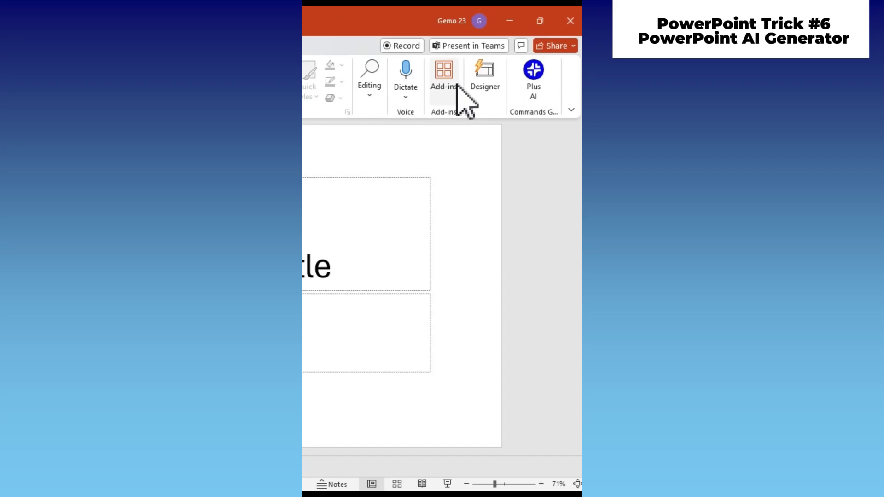
click(445, 82)
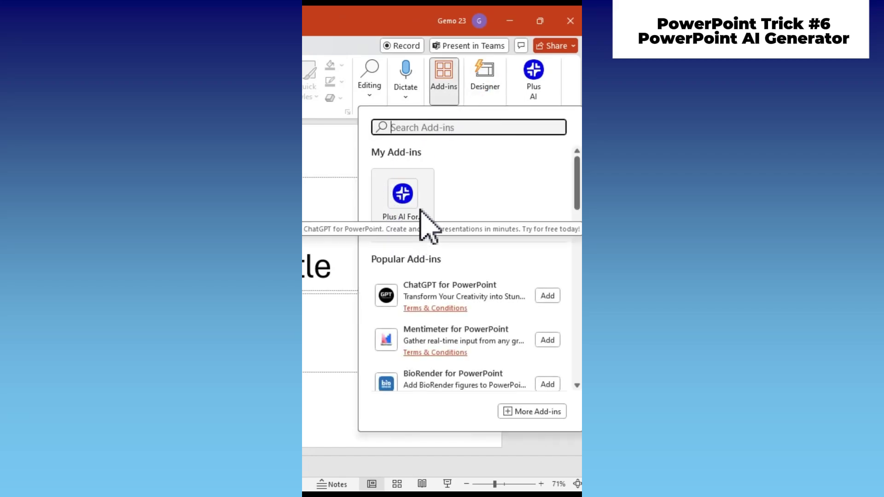
click(421, 210)
click(454, 198)
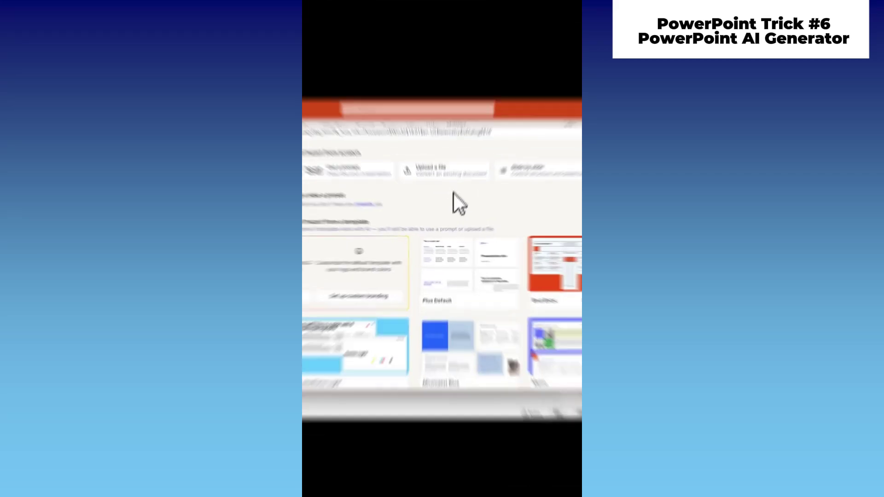
click(456, 174)
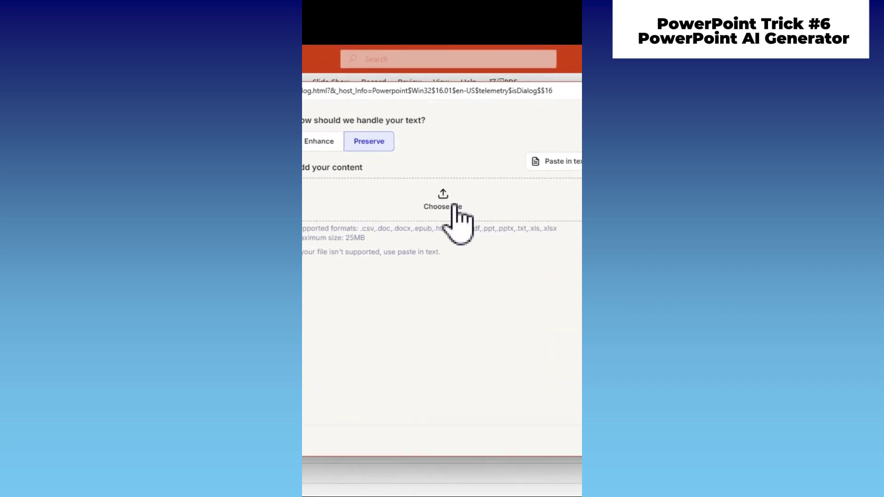
click(455, 207)
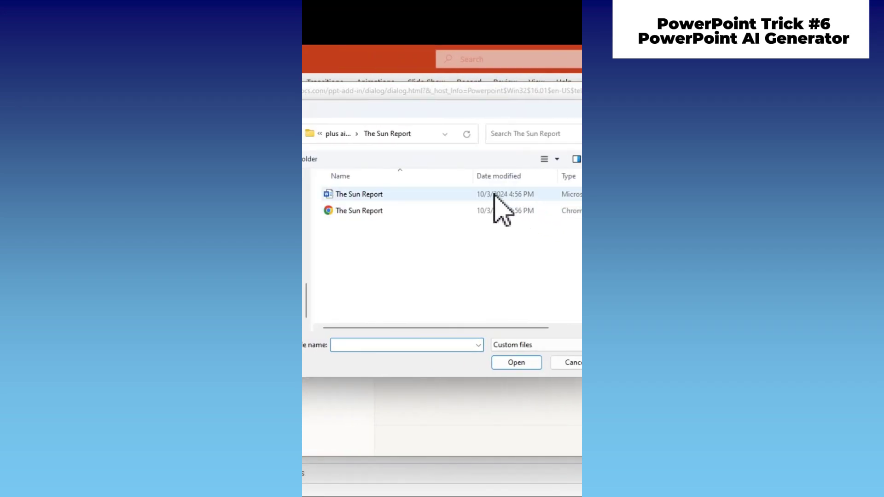
double_click(455, 192)
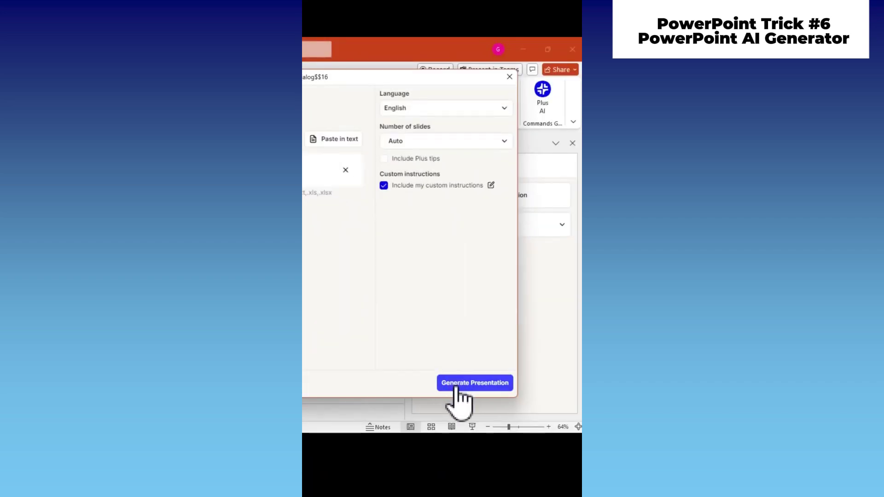
click(456, 387)
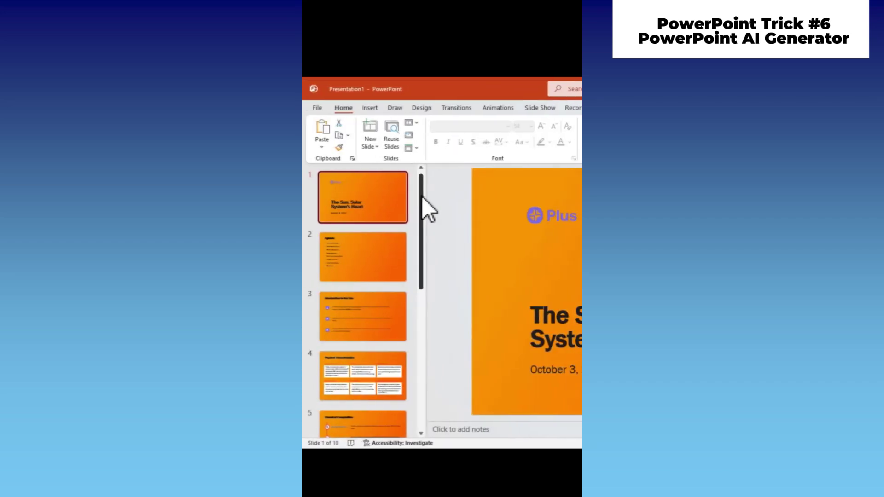
- Rotate the 3D solar-system model and apply the Morph transition to the slide
drag(421, 199, 407, 293)
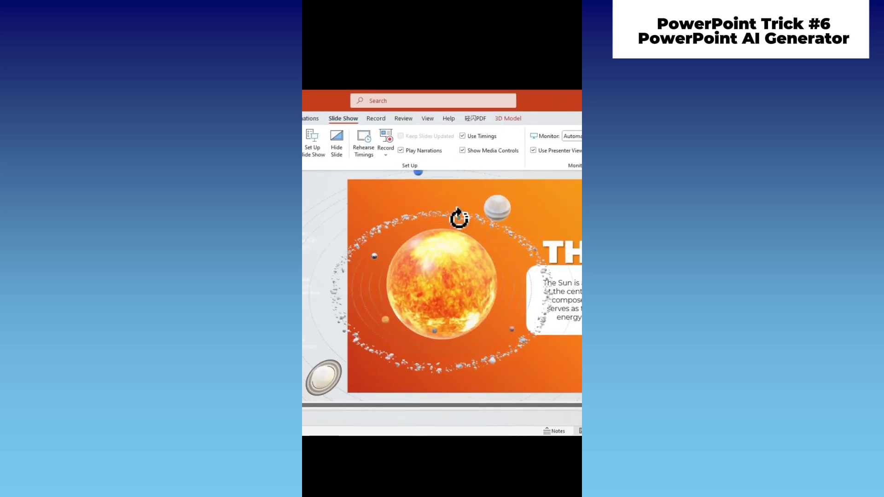
drag(459, 218, 476, 264)
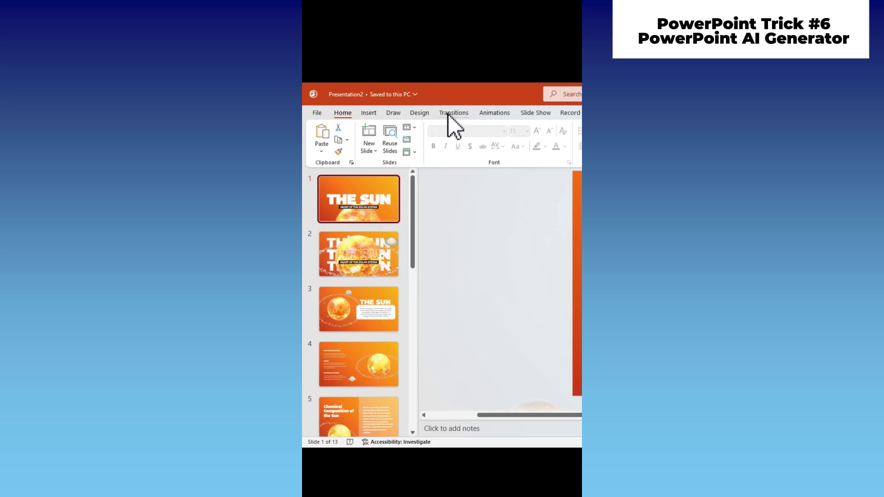
click(445, 115)
click(416, 136)
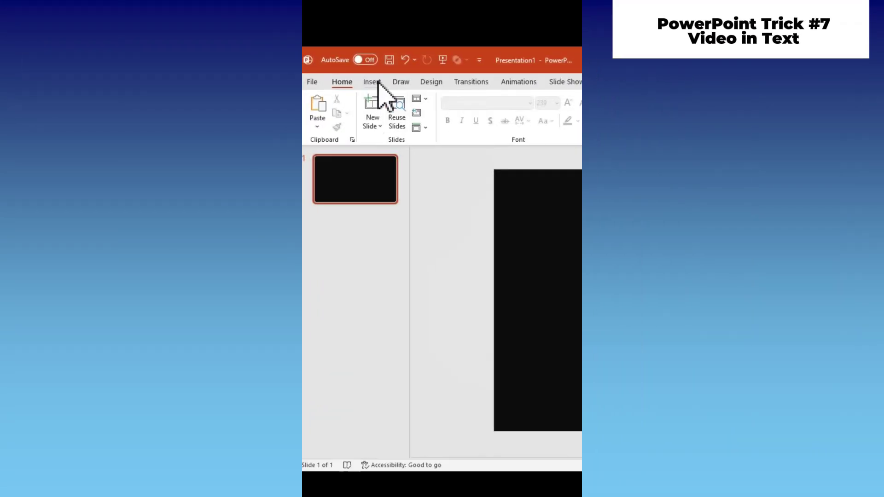
- Insert an ocean stock video found by searching 'WATER'
click(377, 82)
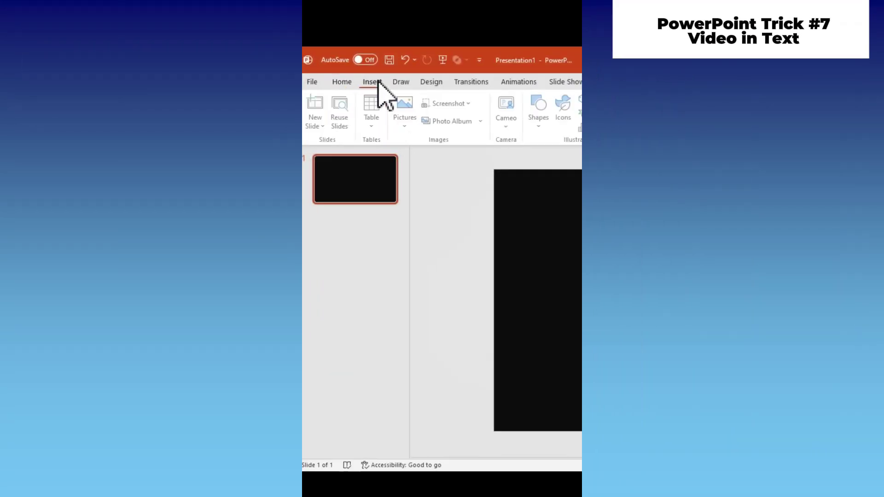
click(516, 120)
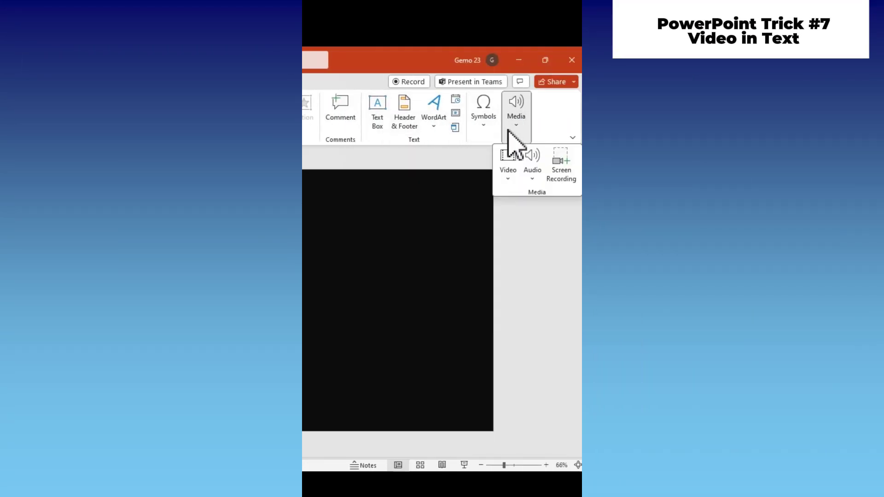
click(508, 166)
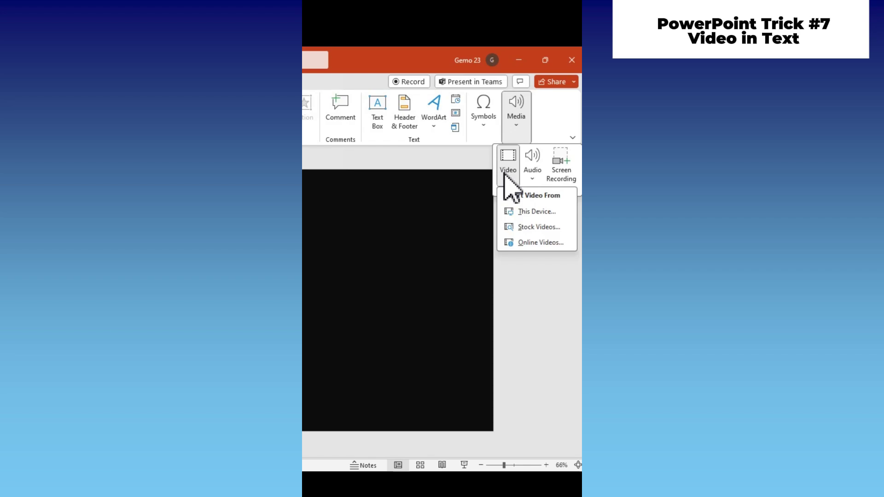
click(516, 228)
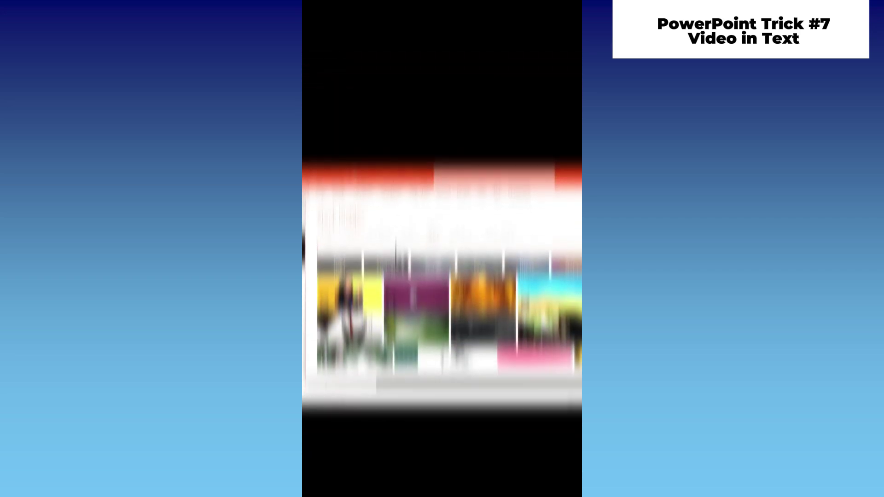
text(WATER)
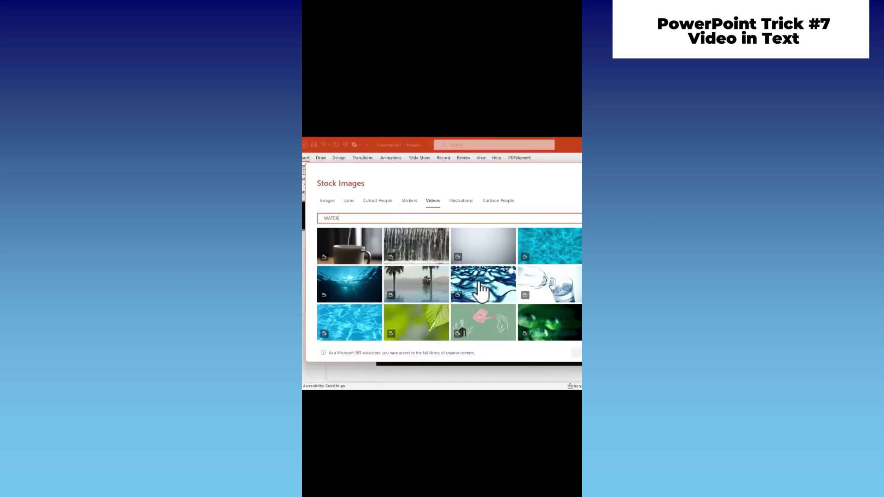
scroll(481, 289, down, 10)
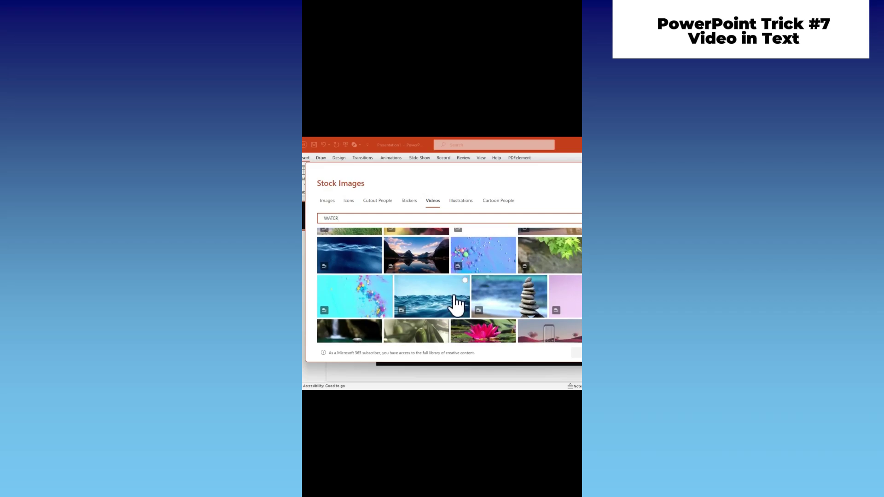
click(576, 352)
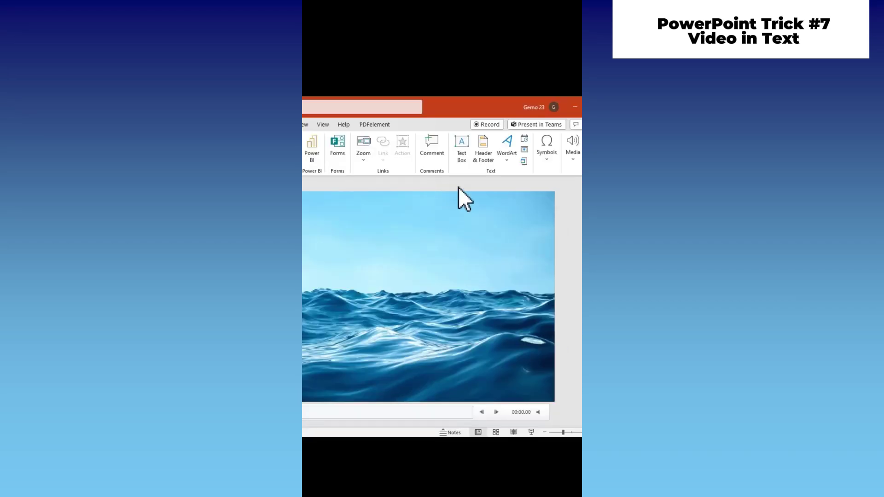
- Draw a text box across the video reading 'WATER' and select it
click(465, 156)
drag(356, 238, 534, 313)
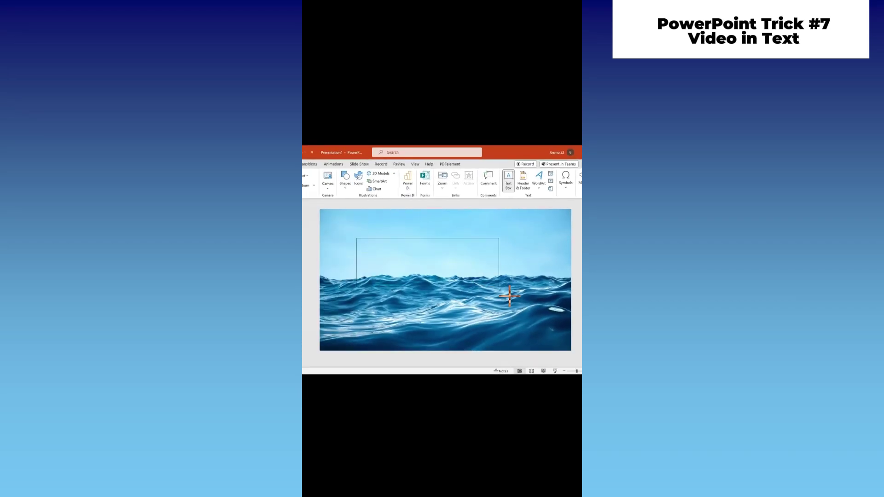
text(WATER)
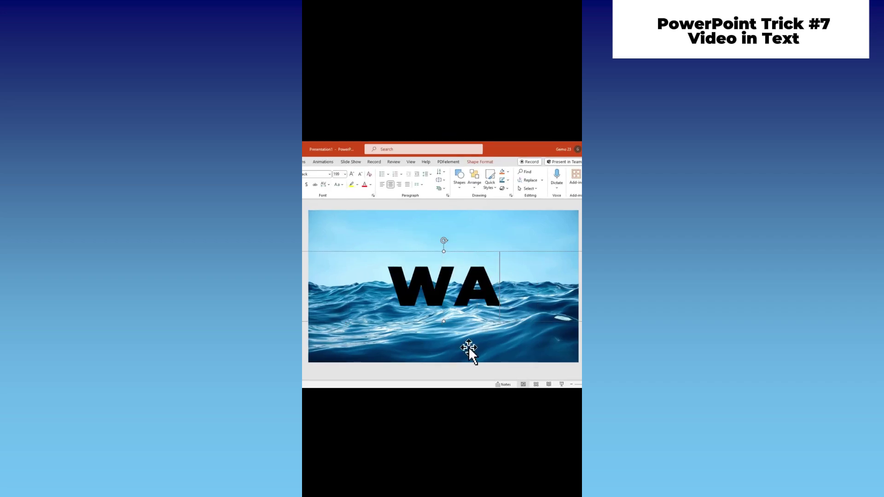
click(408, 274)
- Intersect the video with the WATER text and set the video's playback Start option
click(418, 149)
text(MERGE)
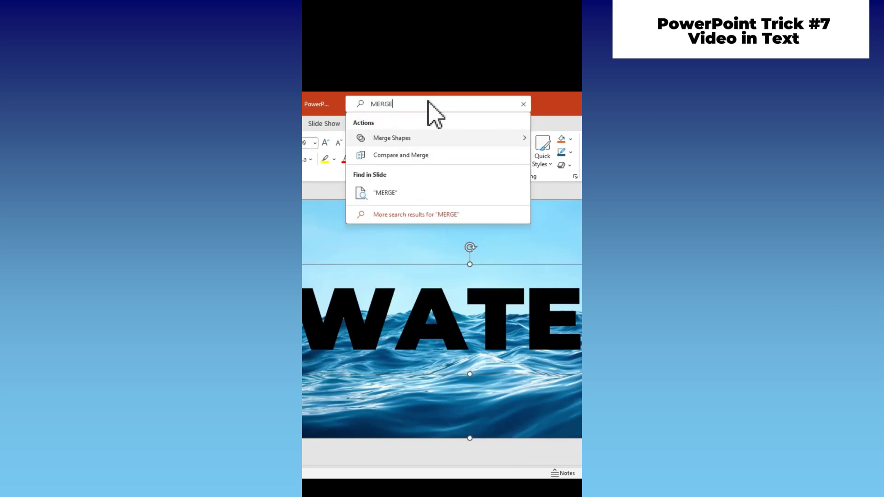
mouse_move(453, 138)
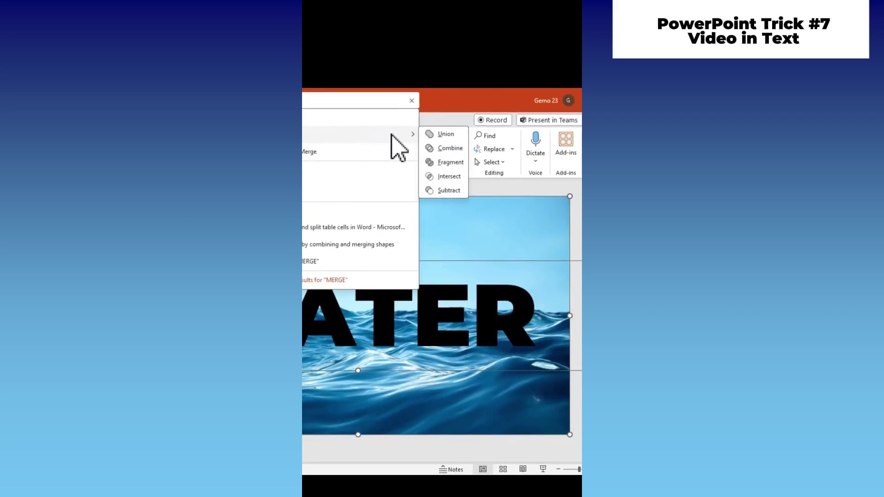
click(442, 176)
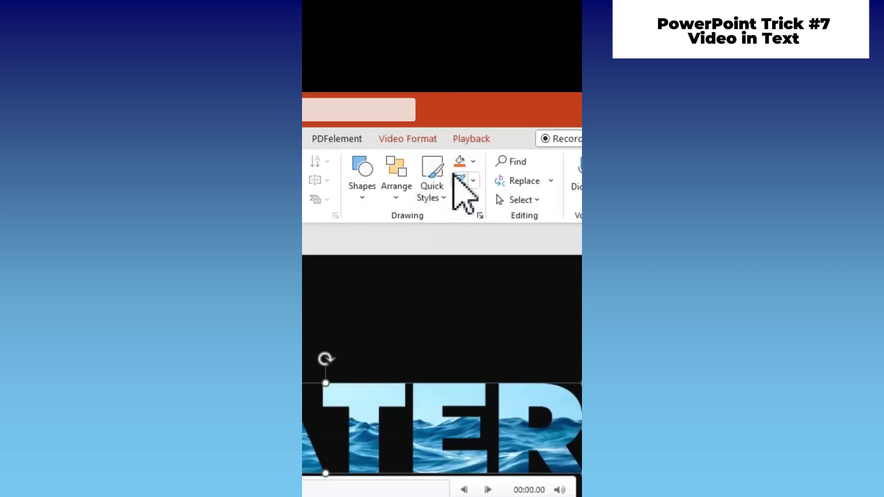
click(472, 138)
click(406, 168)
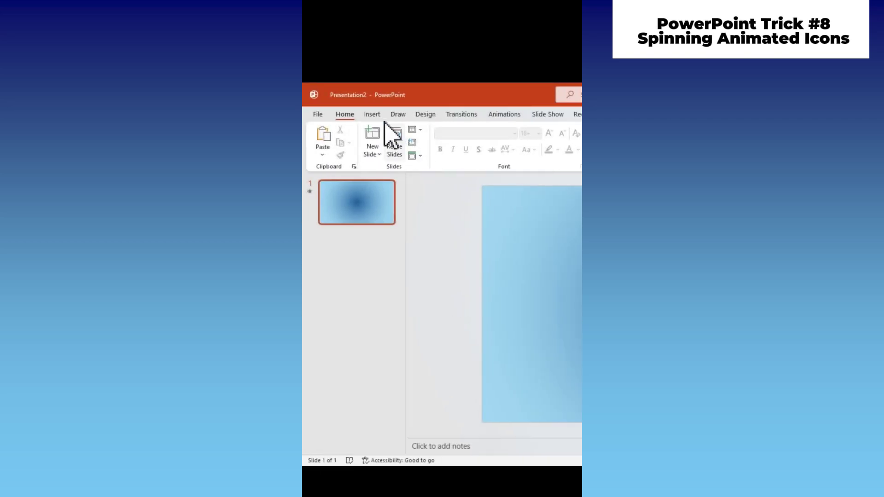
- Insert a donut ring shape, paste a copy of the yellow ring, and adjust the icon's colour and animation style
click(372, 115)
click(423, 141)
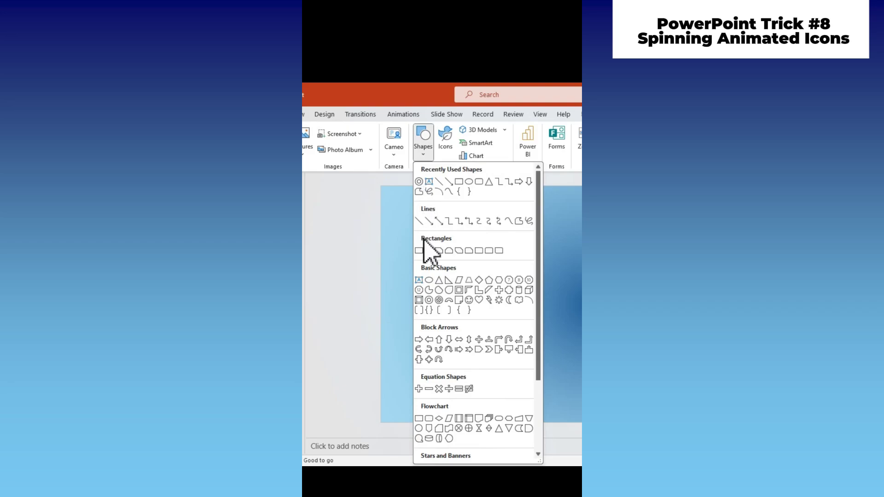
click(430, 301)
key(ctrl+v)
key(ctrl+v)
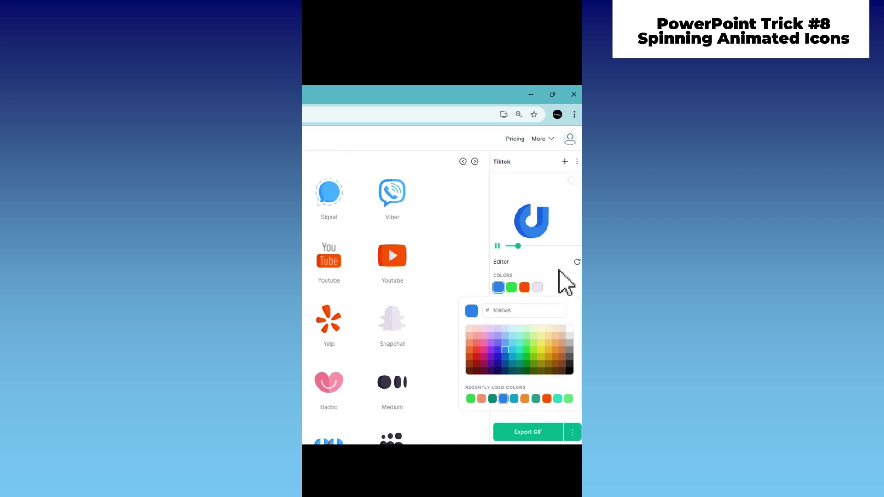
click(563, 282)
click(554, 321)
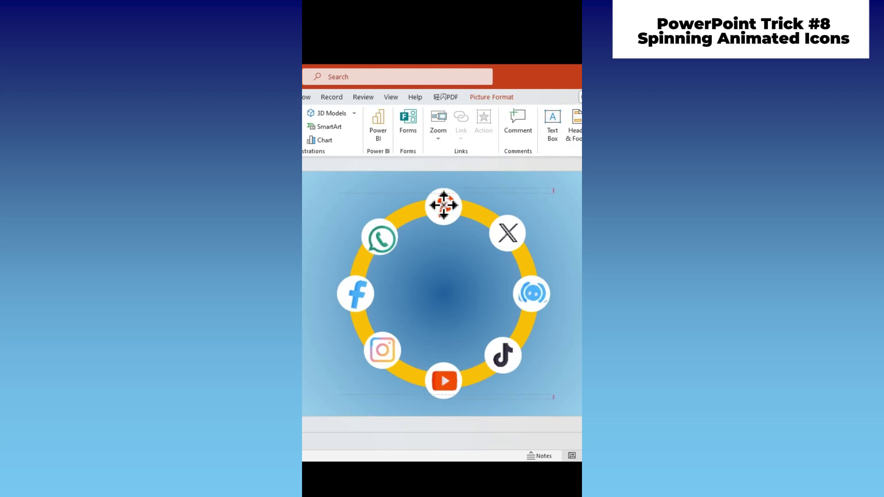
- Recolour all the social icons to a pale washed-out tone and group them
key(ctrl+a)
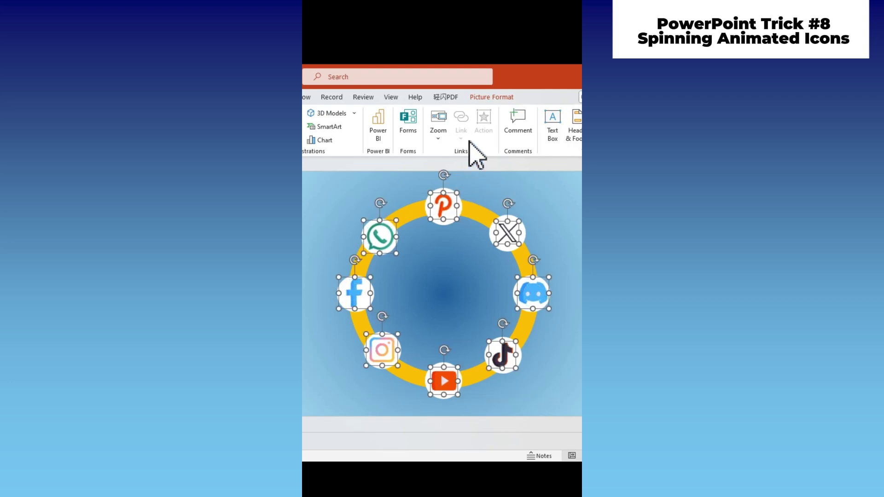
click(492, 96)
click(407, 99)
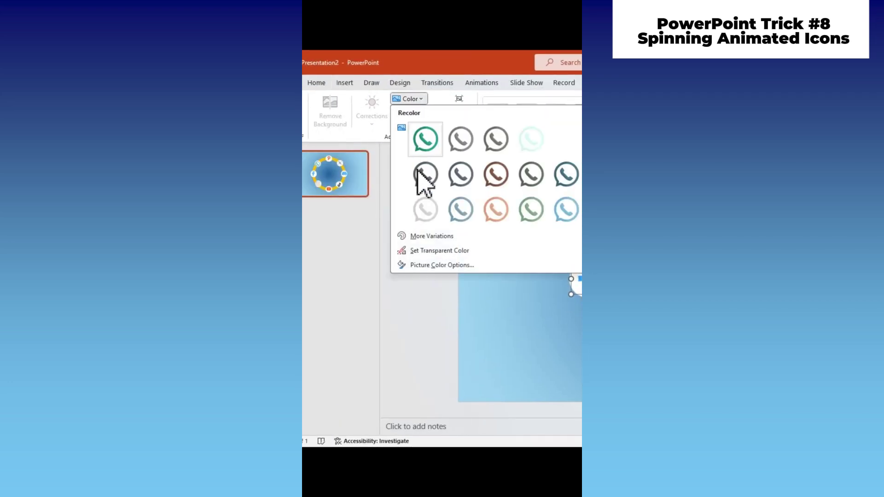
click(426, 209)
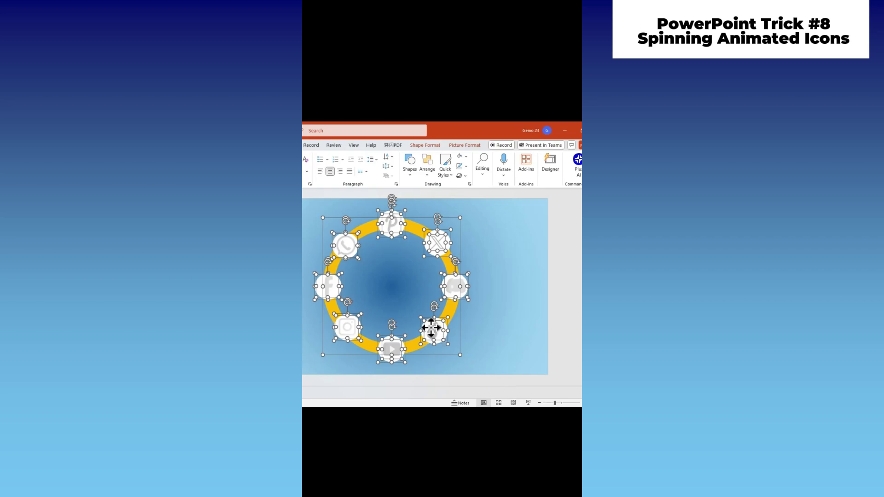
right_click(432, 327)
click(521, 225)
- Add slides with the icon ring half off the left edge and enlarge the Discord icon
right_click(364, 224)
click(400, 302)
drag(532, 287, 399, 289)
right_click(381, 256)
click(401, 306)
key(ctrl+m)
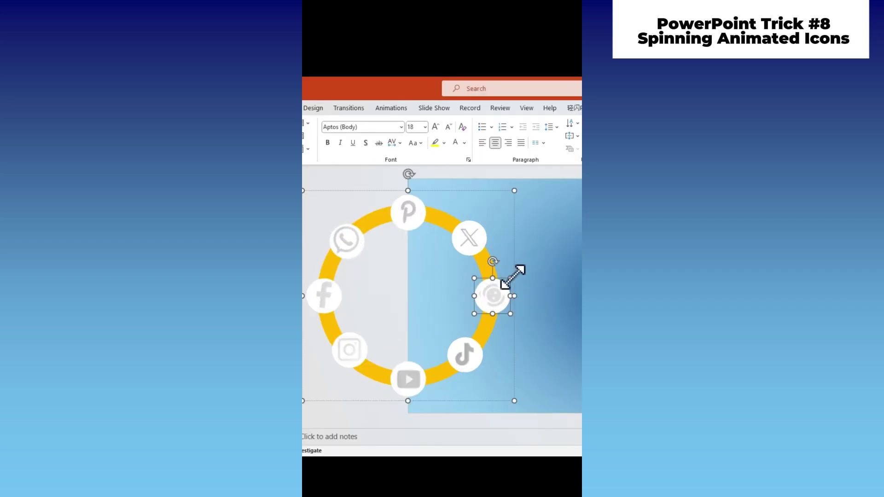
mouse_move(517, 270)
mouse_down()
mouse_move(545, 264)
mouse_move(531, 280)
mouse_up()
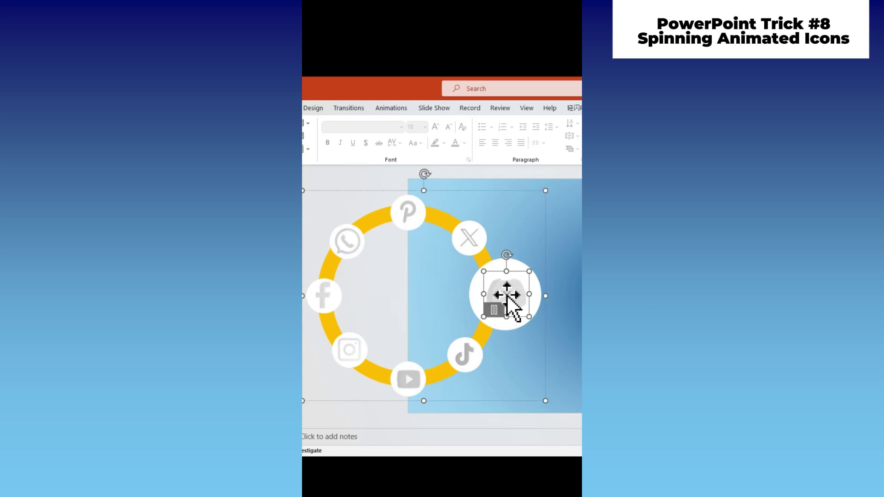
- Restore the Discord icon's blue colour, rotate the ring, and enlarge the right-hand icon circle
click(322, 123)
click(338, 160)
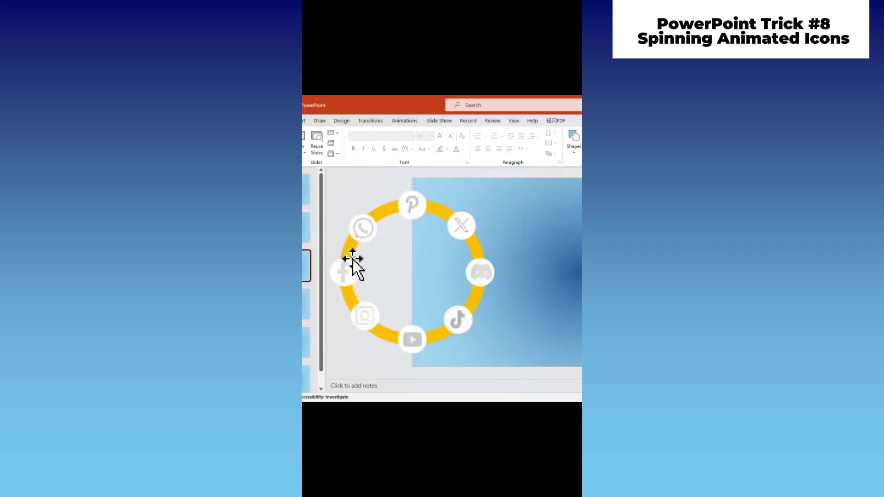
click(351, 260)
drag(419, 170, 490, 266)
click(489, 267)
drag(511, 296, 538, 290)
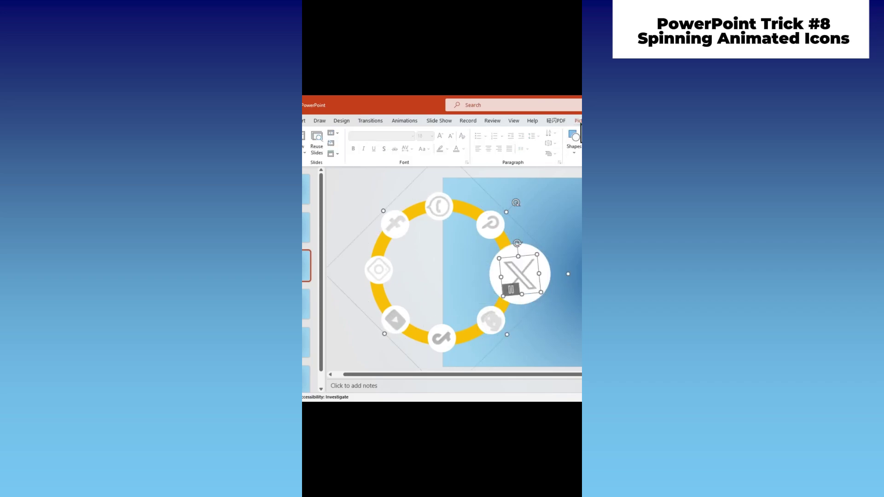
- Ungroup the ring's icons and apply the Morph transition to the slide
right_click(426, 222)
mouse_move(459, 287)
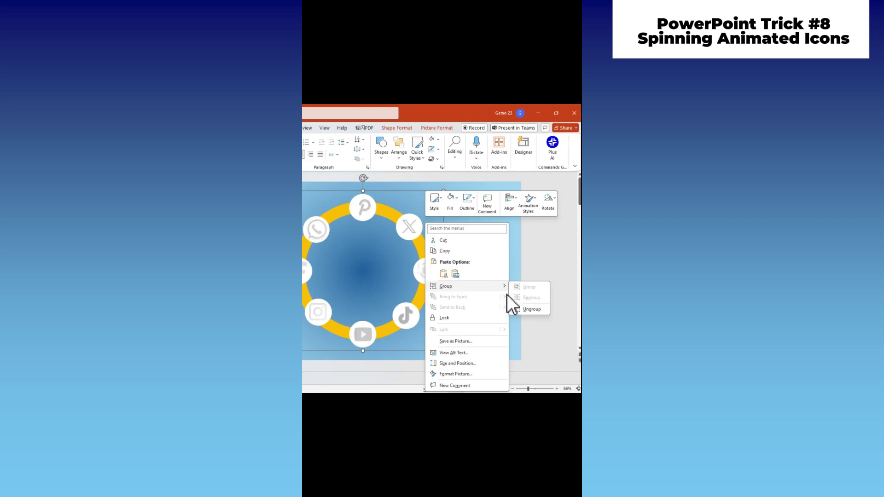
click(519, 308)
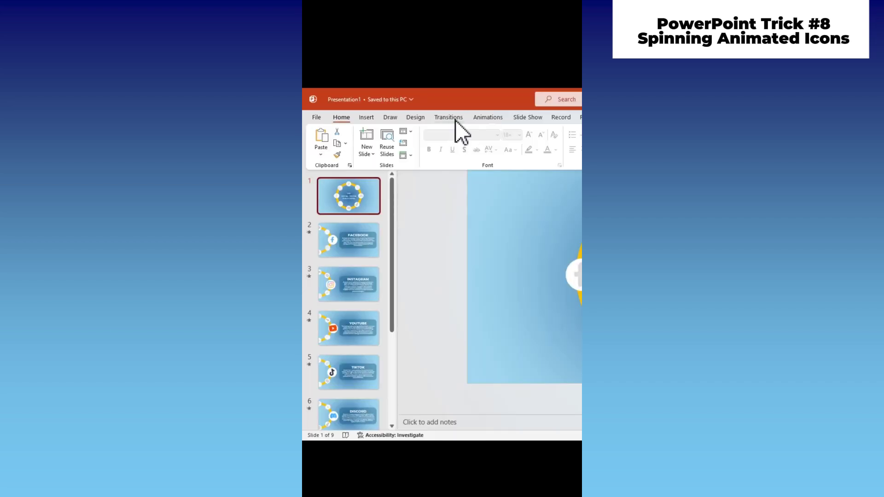
click(449, 118)
click(397, 142)
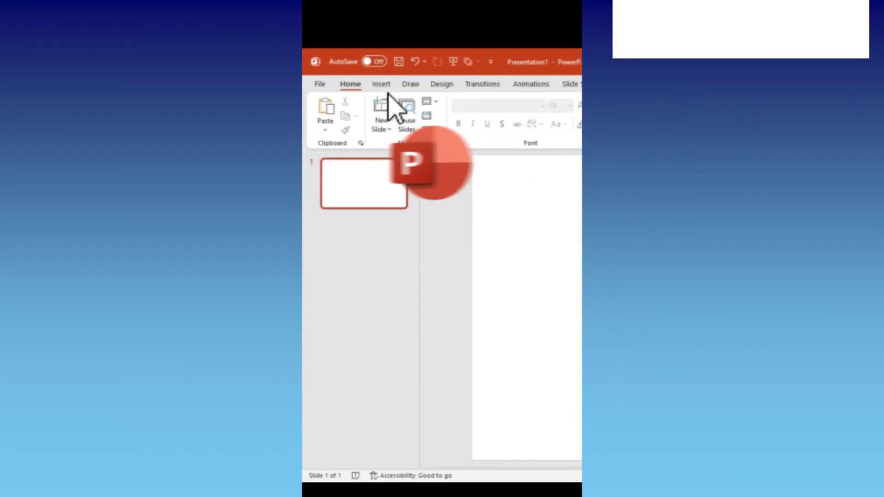
- Add a text box of dashes near the top of the slide and select the dashes
click(383, 85)
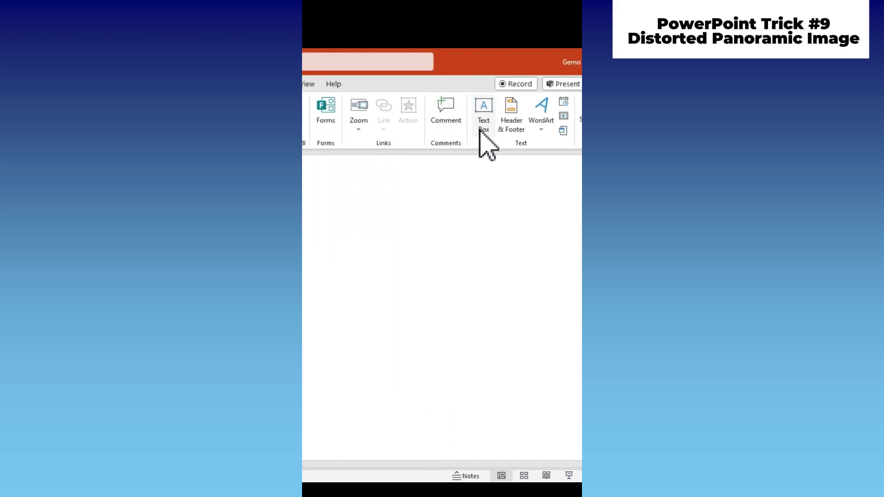
click(511, 120)
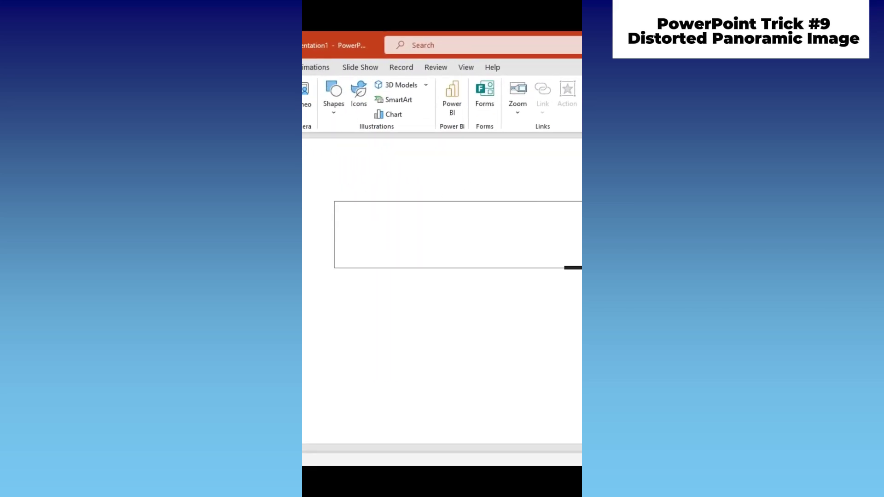
drag(574, 268, 575, 268)
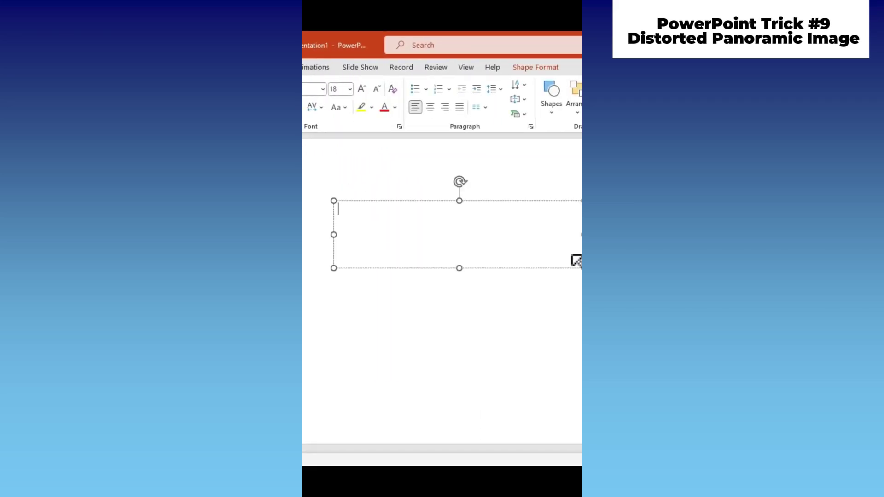
double_click(367, 208)
- Warp the dashes with the Deflate transform and stretch the box wider across the slide
click(548, 67)
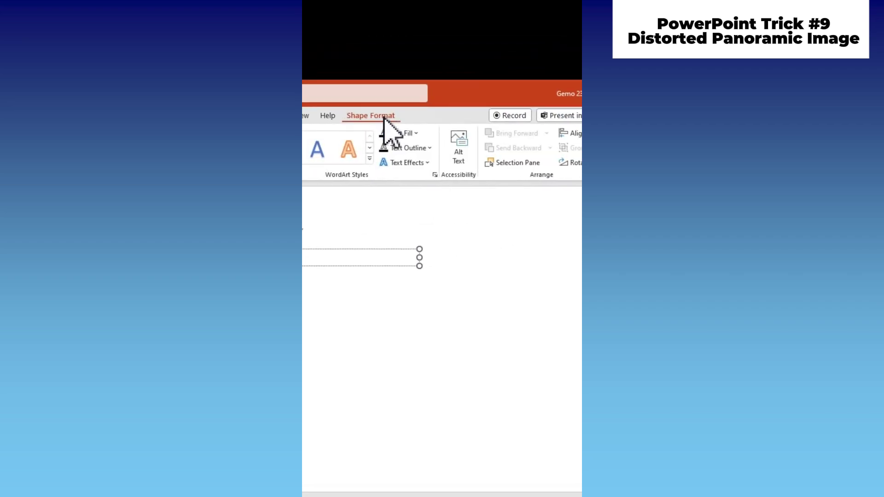
click(419, 162)
mouse_move(422, 302)
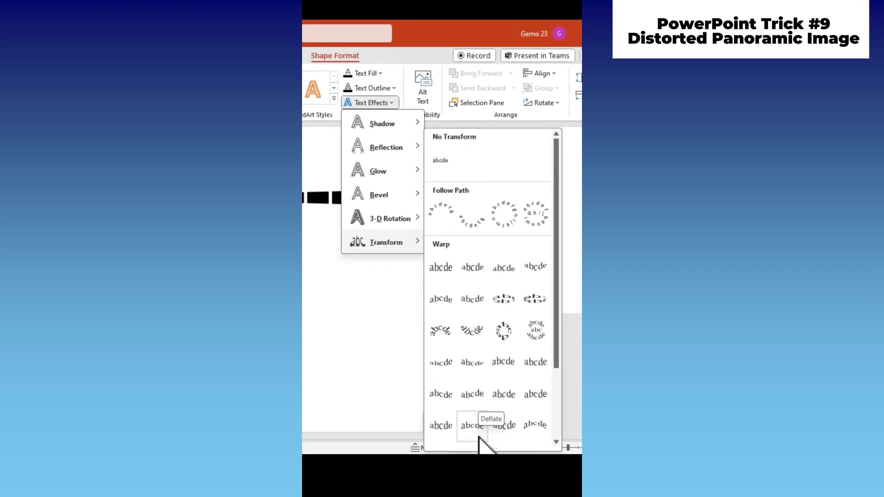
click(479, 436)
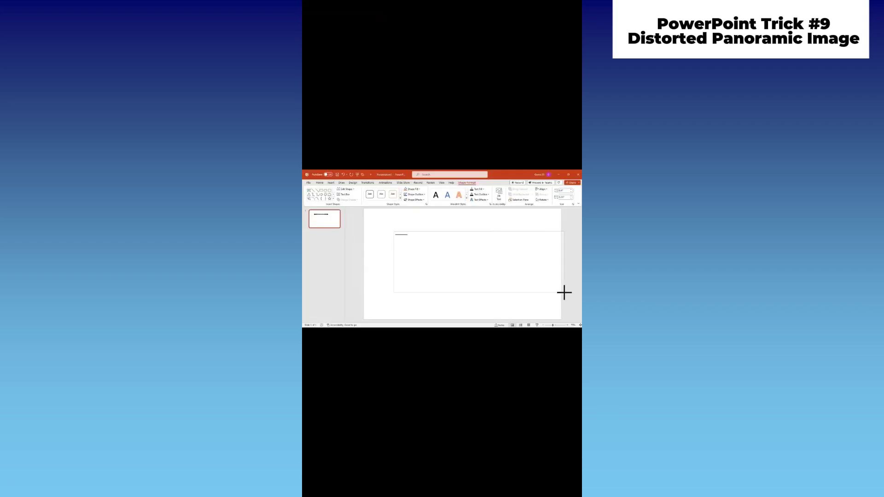
drag(565, 292, 562, 293)
drag(394, 263, 365, 265)
- Picture-fill the warped dashes with the ocean image and move The Waves title above the panels
right_click(482, 265)
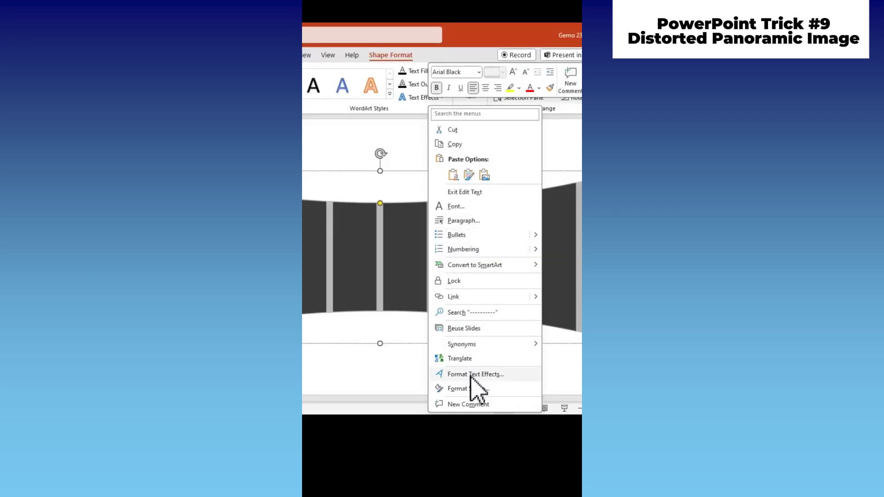
click(471, 375)
click(473, 218)
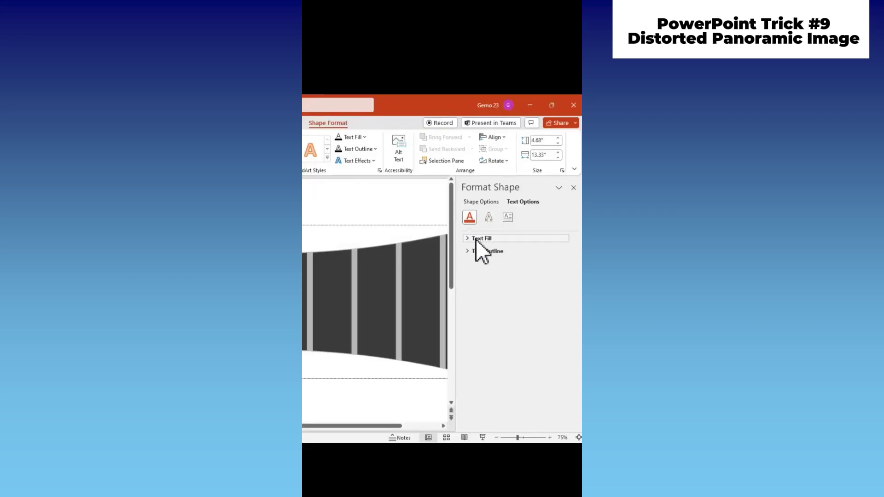
click(479, 239)
click(508, 282)
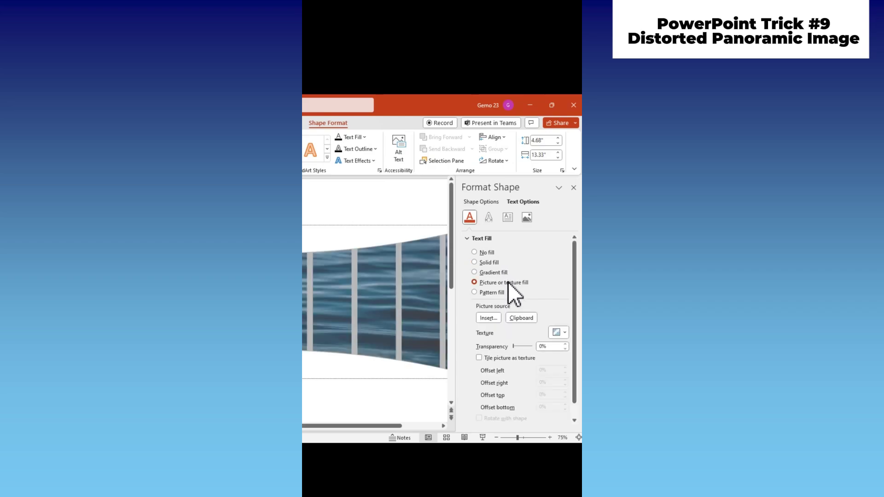
click(496, 321)
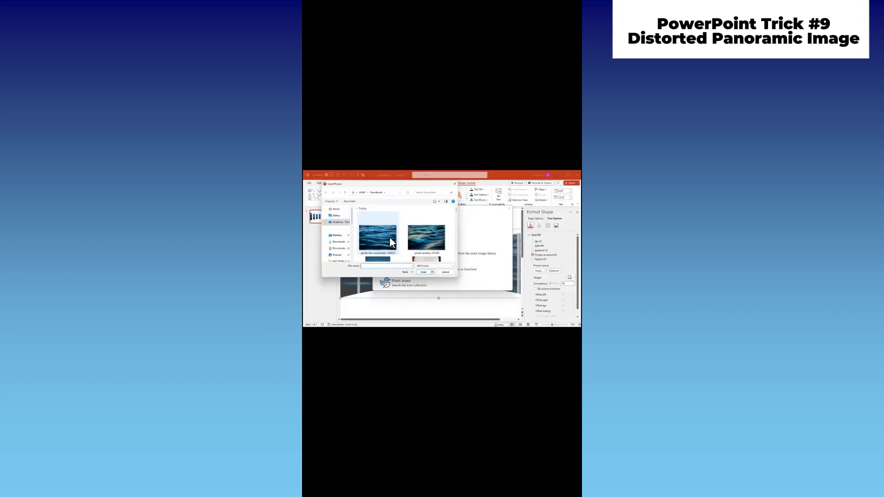
double_click(390, 239)
drag(476, 287, 476, 174)
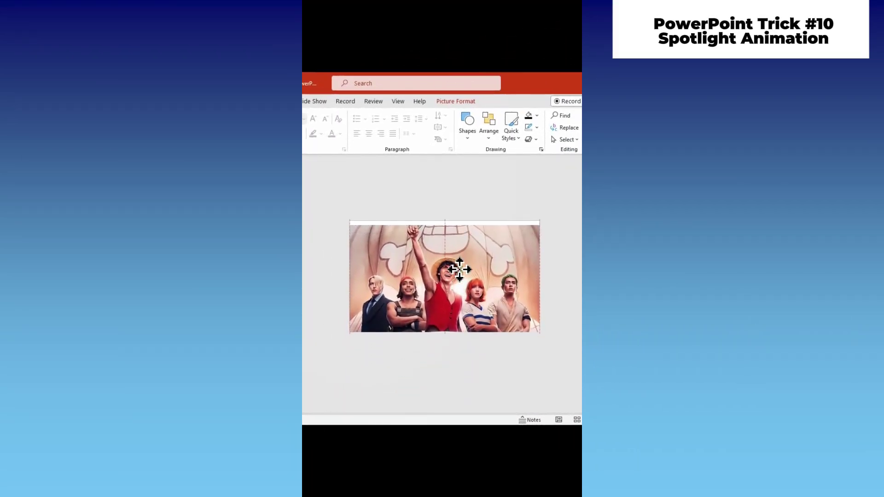
- Draw a small centred circle and a rectangle covering the whole slide over the photo
click(459, 266)
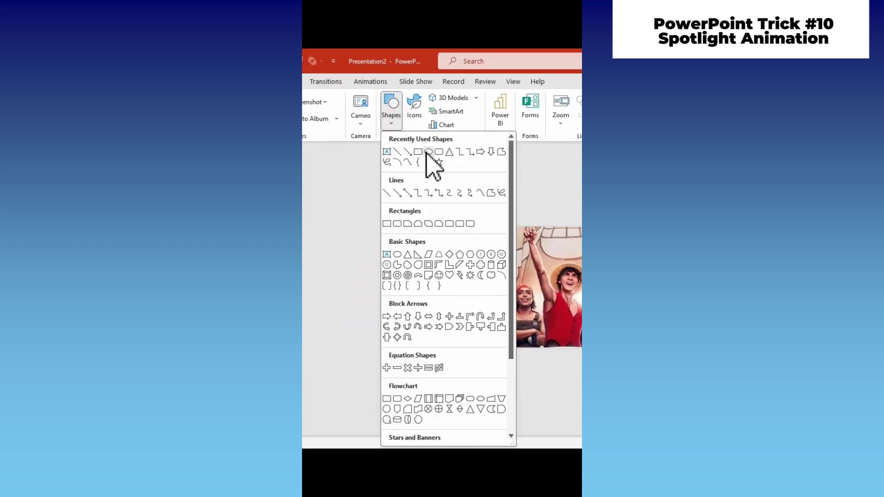
click(426, 152)
mouse_move(425, 196)
mouse_down()
mouse_move(510, 335)
mouse_move(497, 314)
mouse_up()
drag(497, 310, 503, 317)
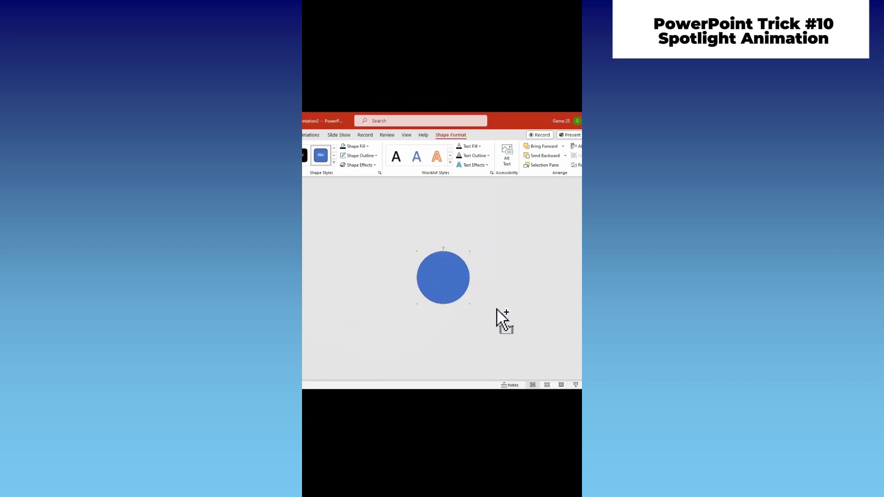
drag(365, 216, 567, 301)
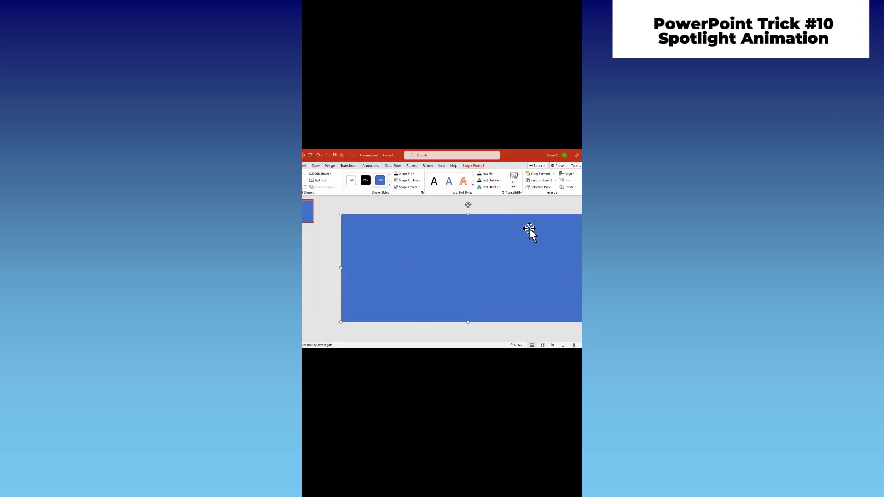
- Select the rectangle and circle together and Subtract to cut the circle out
right_click(529, 227)
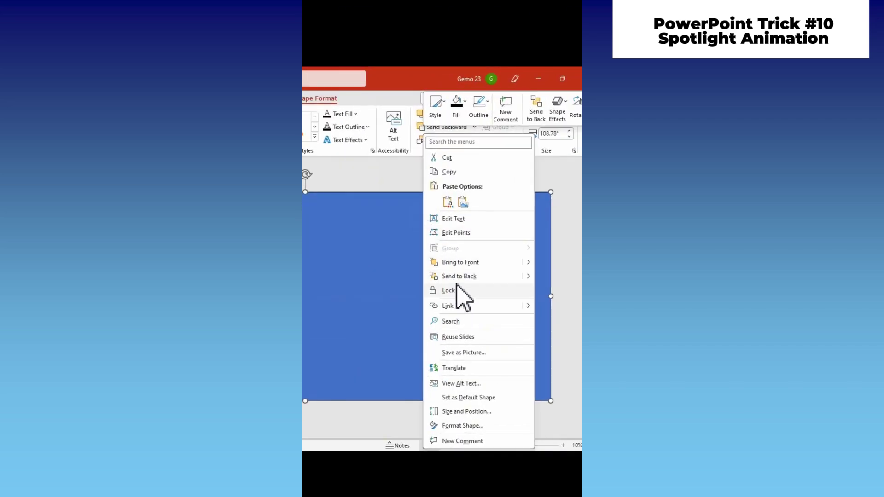
click(457, 286)
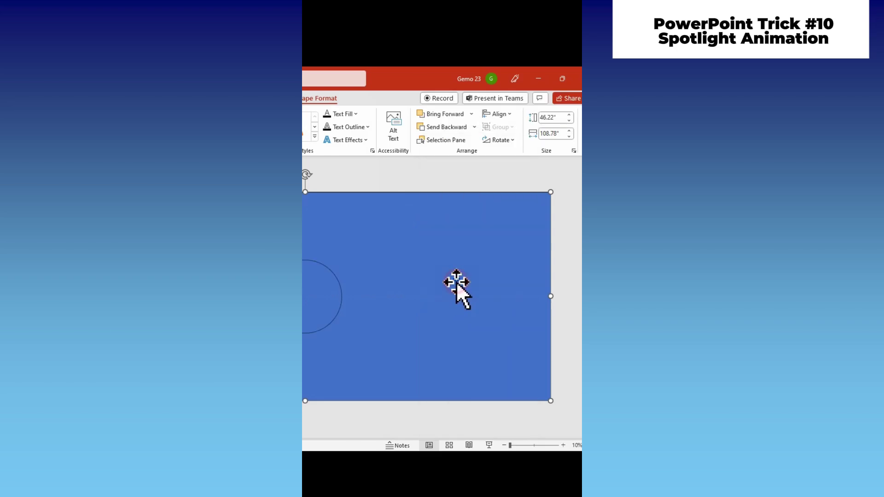
click(306, 281)
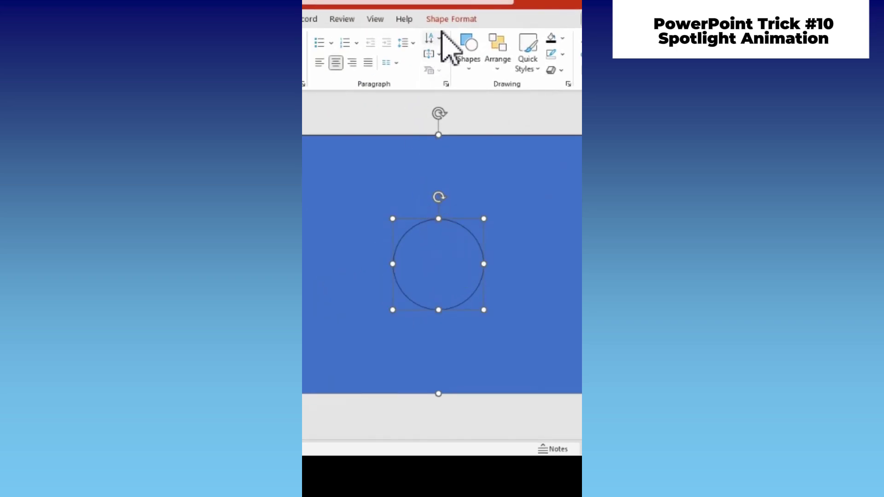
click(451, 19)
click(479, 233)
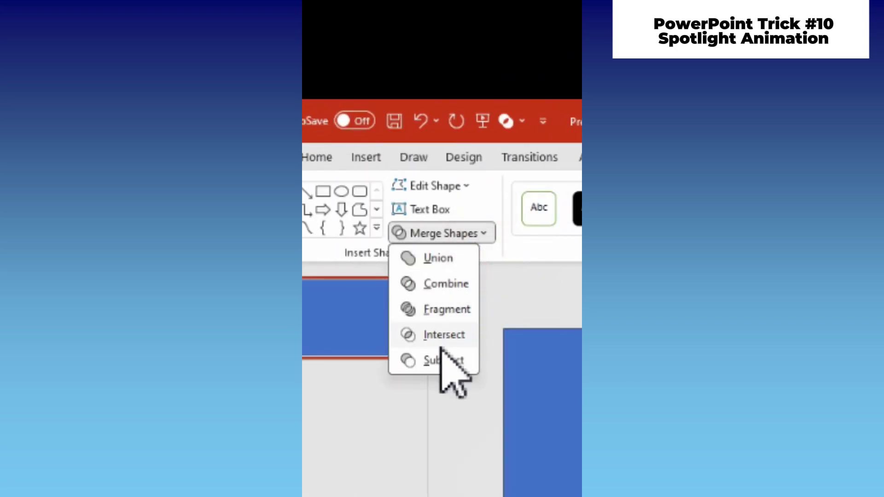
click(441, 363)
- Give the overlay no outline, a black fill, and 25% transparency
click(380, 161)
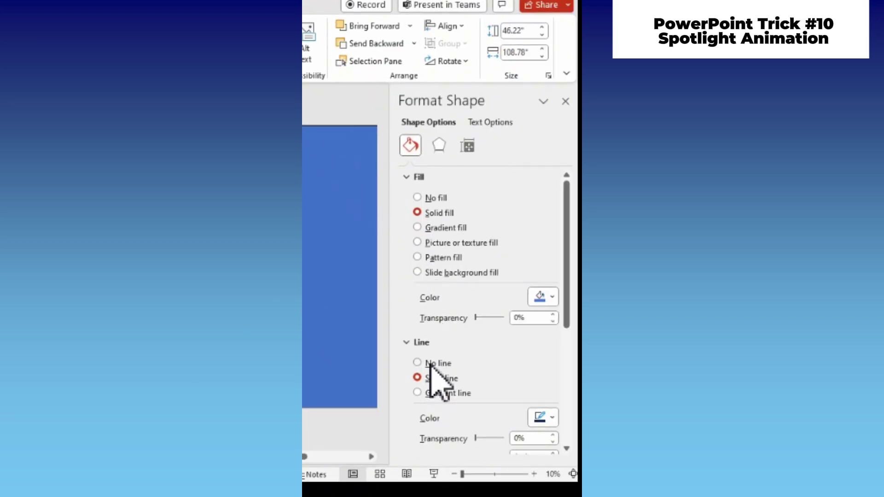
click(418, 362)
click(543, 297)
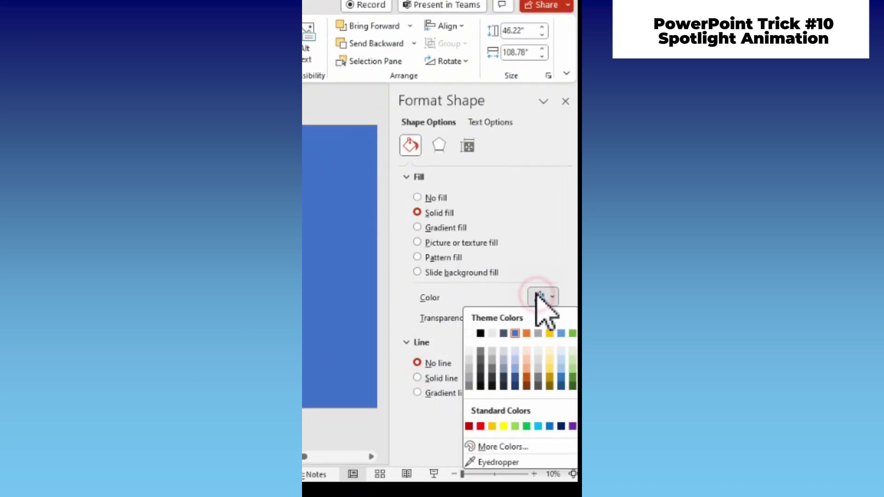
click(481, 333)
text(2)
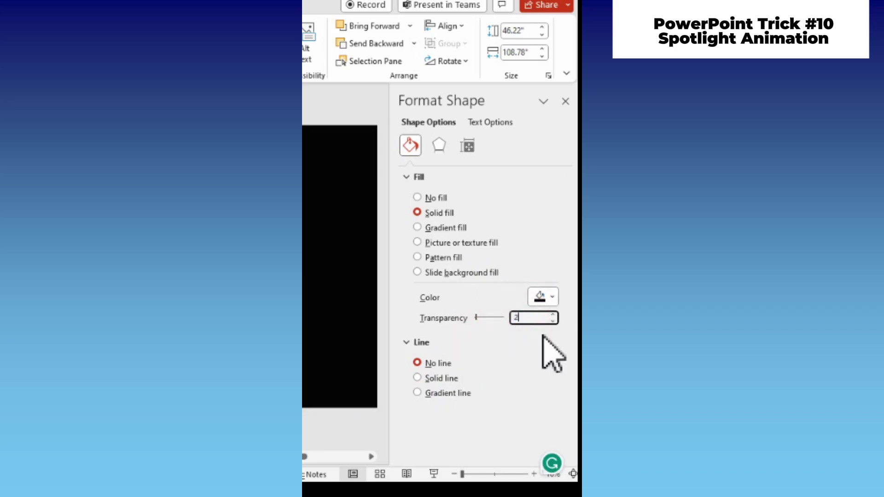
text(5)
key(Return)
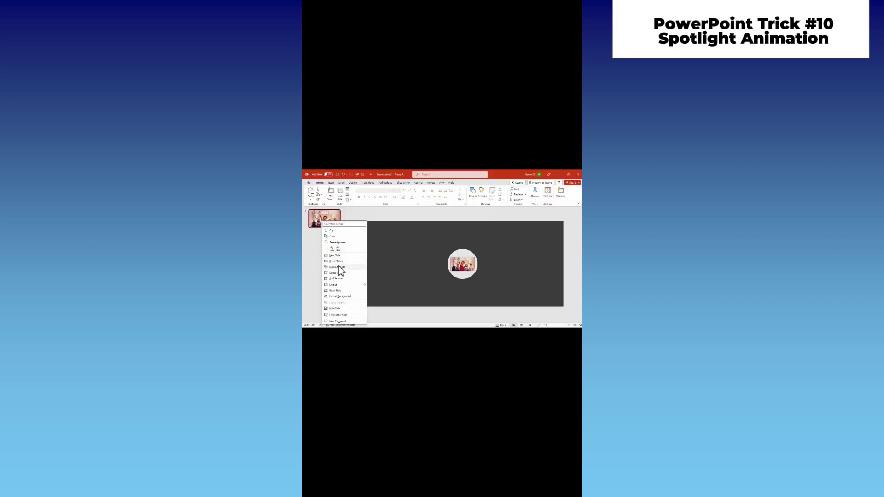
- Duplicate the spotlight slide and move the hole to new spots, including the left figure
click(338, 267)
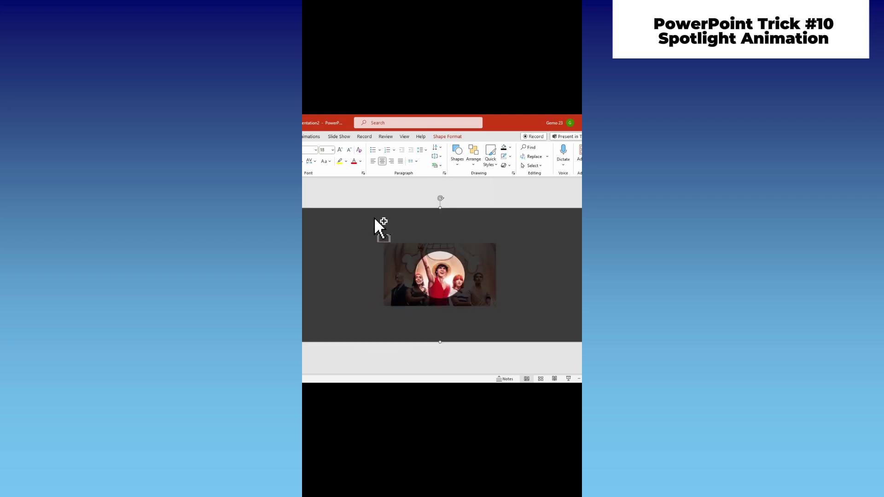
click(518, 262)
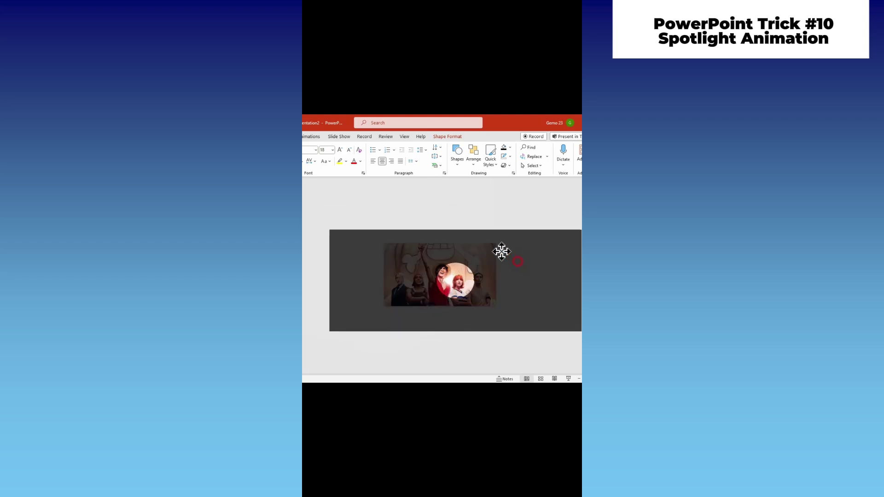
drag(502, 251, 501, 250)
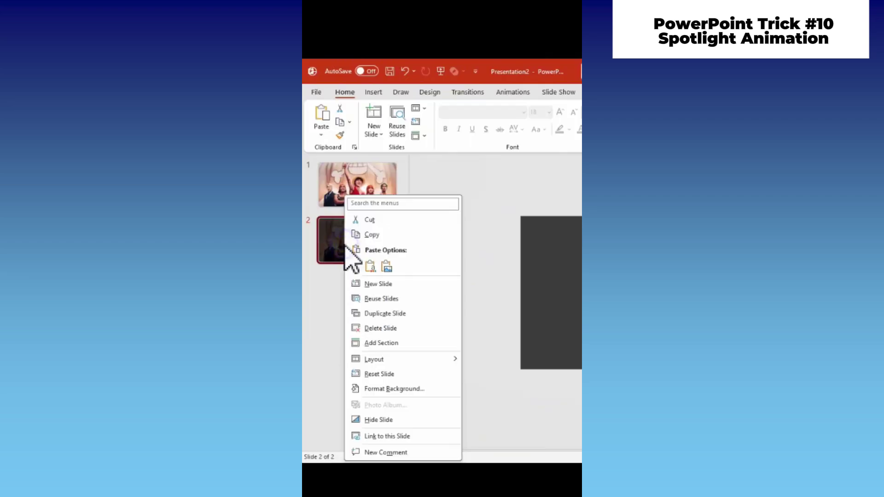
click(383, 311)
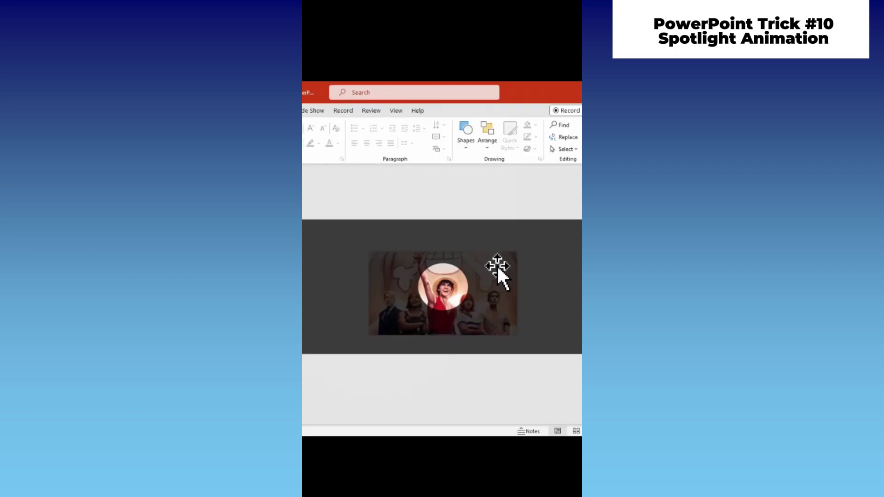
drag(497, 266, 442, 282)
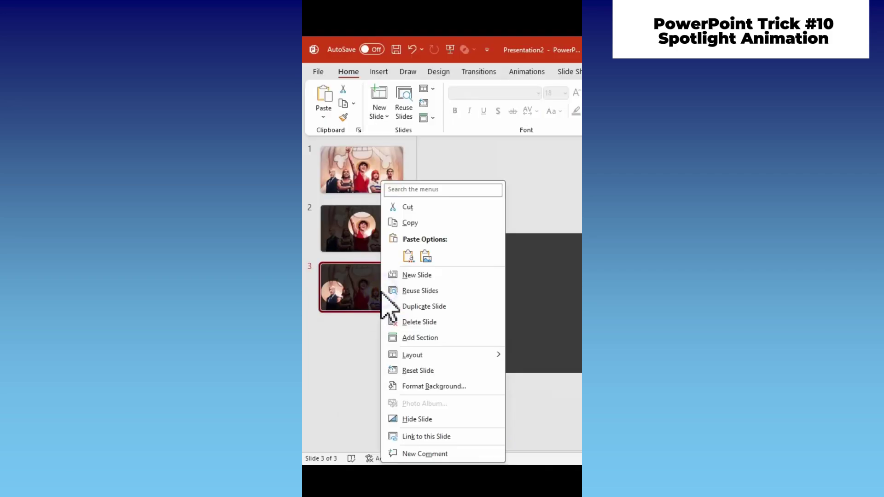
click(429, 306)
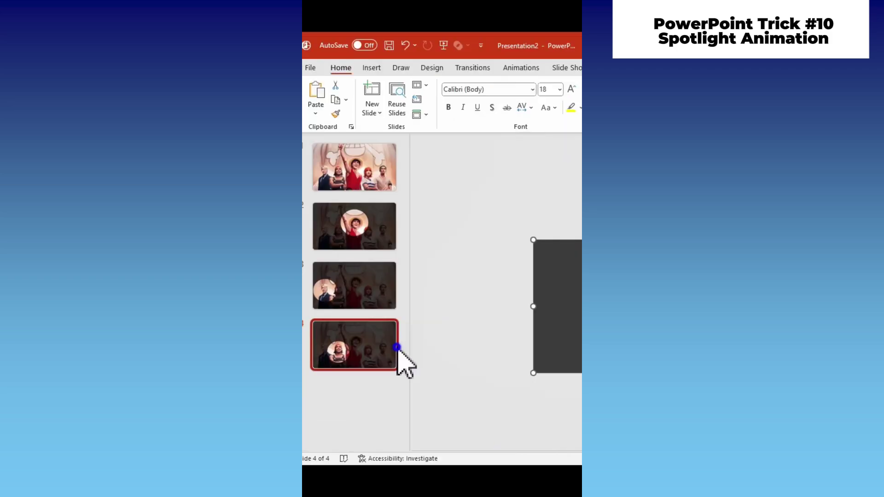
- Duplicate slides 4 and 5, moving the spotlight hole onto other characters on each copy
right_click(397, 348)
click(452, 205)
drag(351, 269, 418, 271)
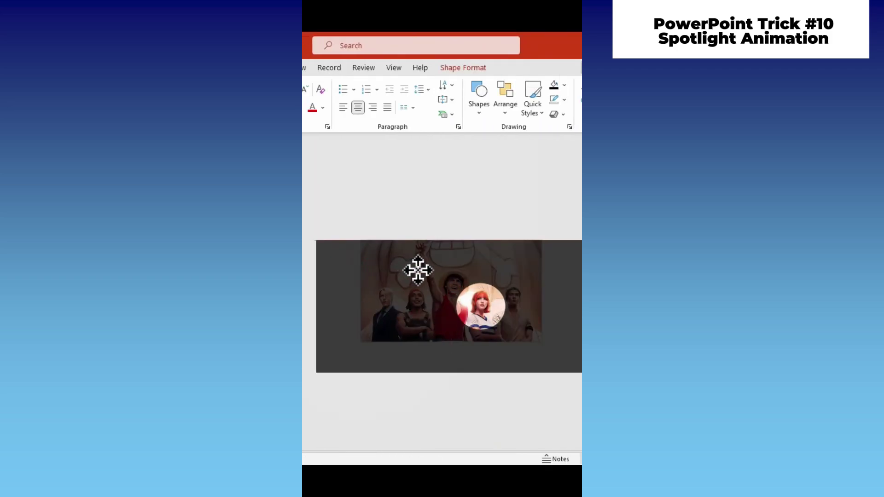
right_click(370, 393)
click(418, 237)
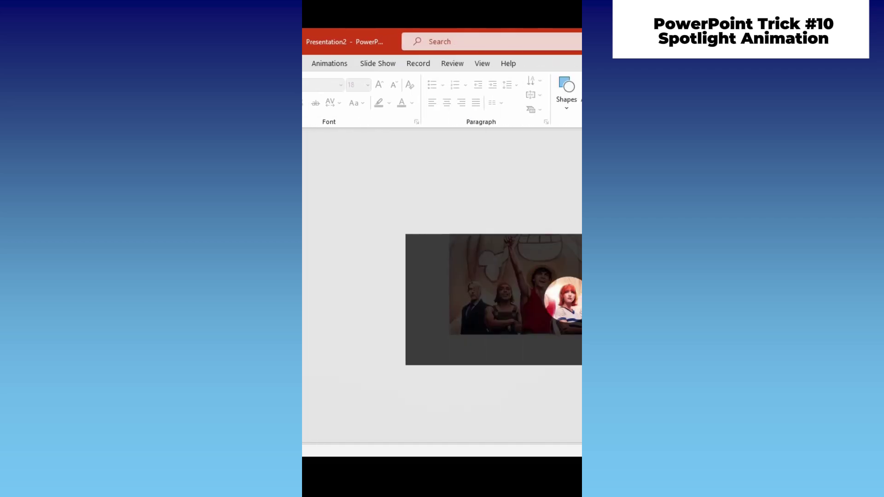
drag(330, 281, 350, 282)
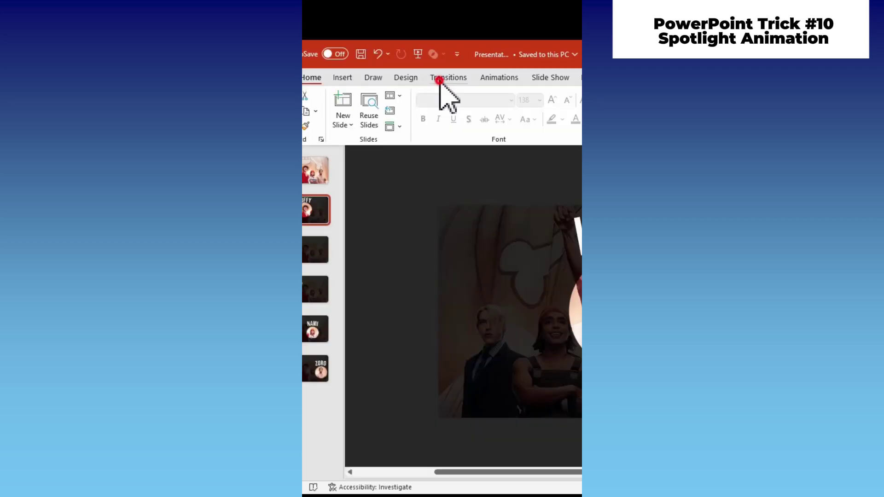
click(438, 79)
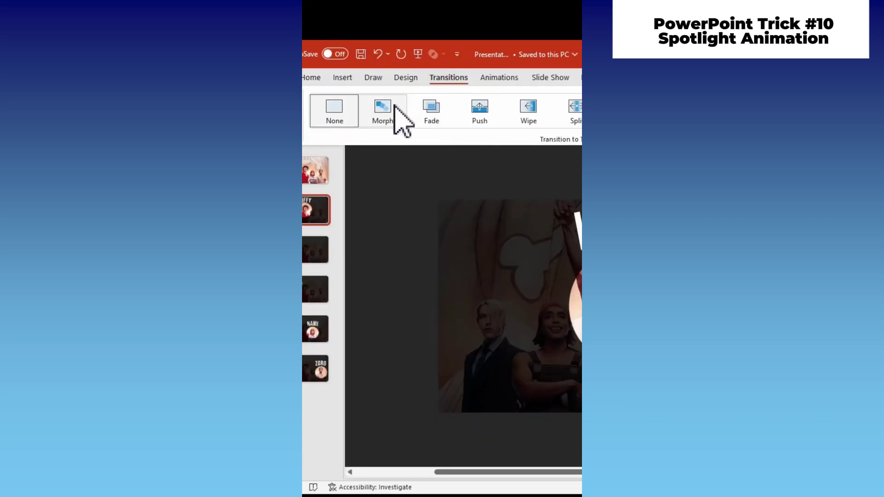